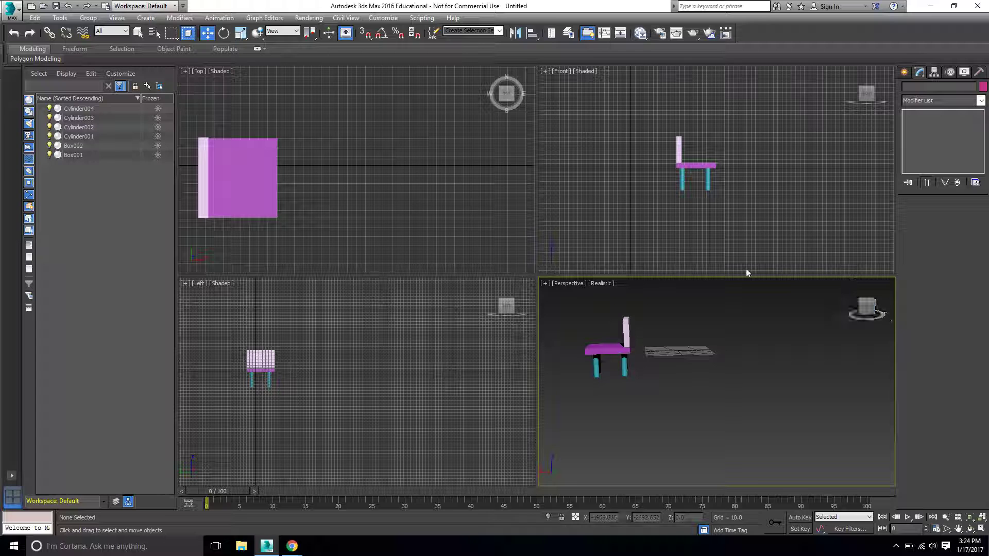
# Set up a Z-axis mirror of the whole chair, trying the No Clone and Instance options before choosing Copy.
pyautogui.click(188, 34)
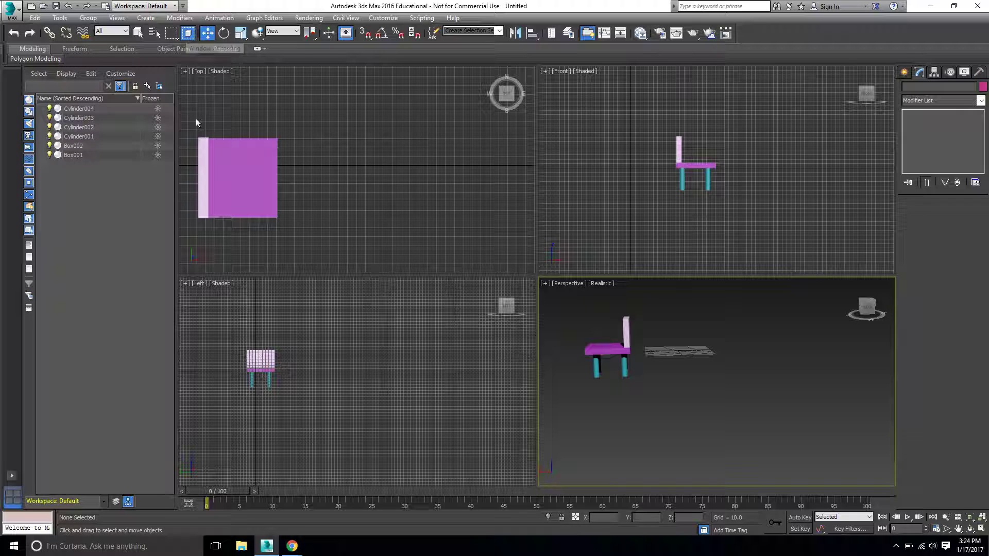
pyautogui.moveTo(194, 113); pyautogui.dragTo(282, 233)
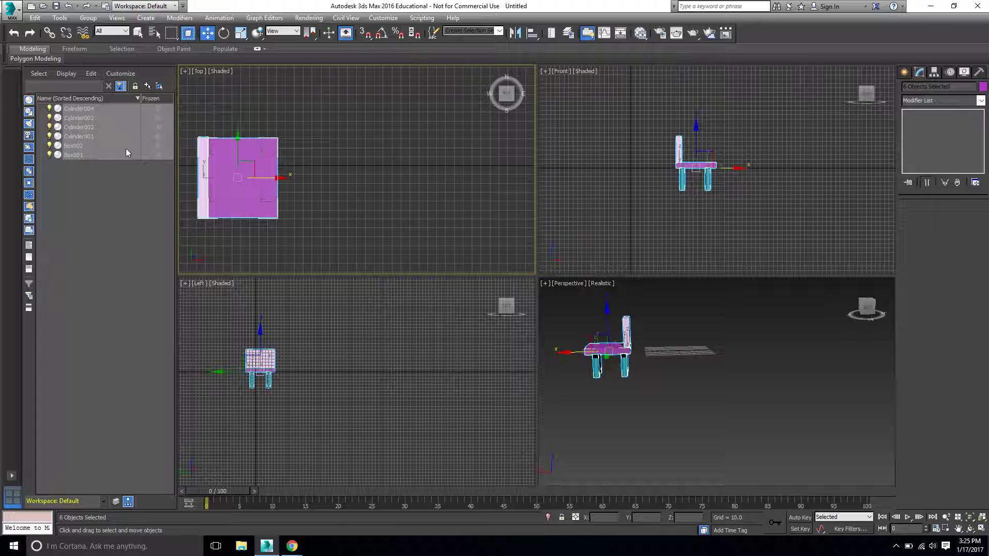
pyautogui.click(515, 34)
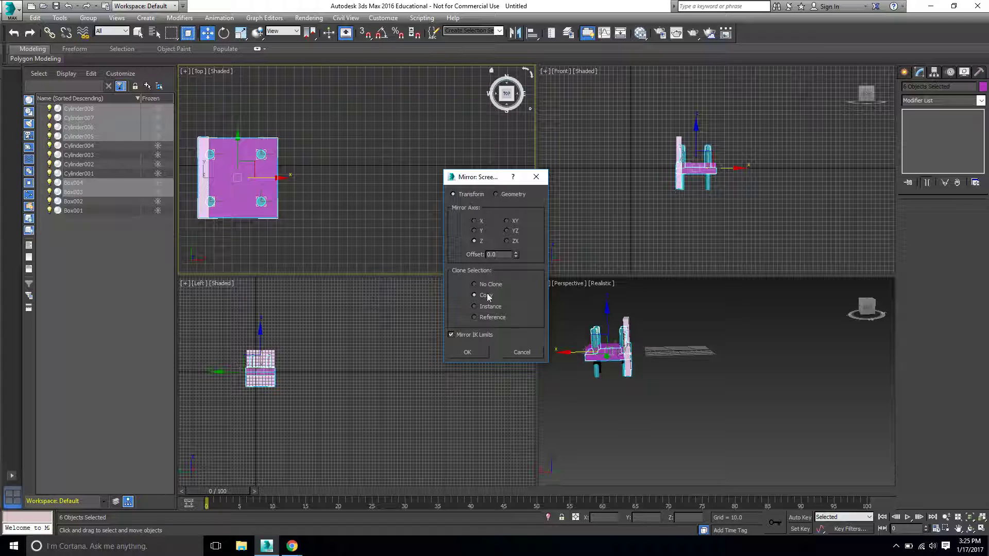
pyautogui.click(474, 286)
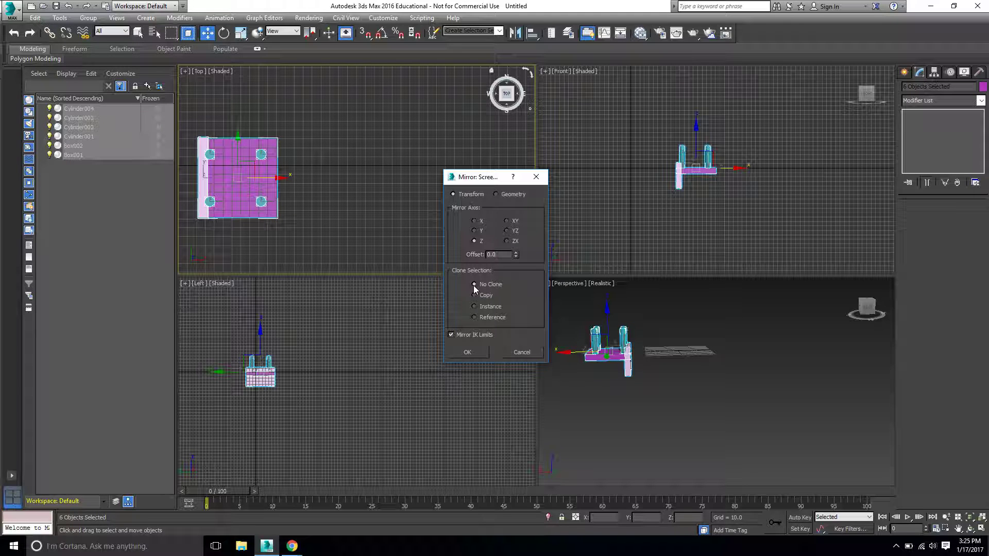
pyautogui.click(474, 295)
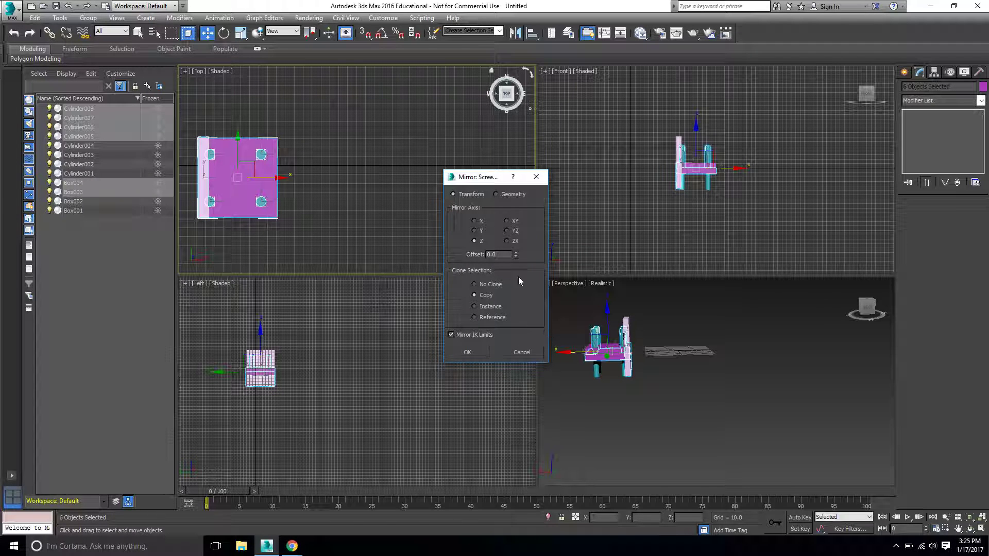
pyautogui.click(473, 307)
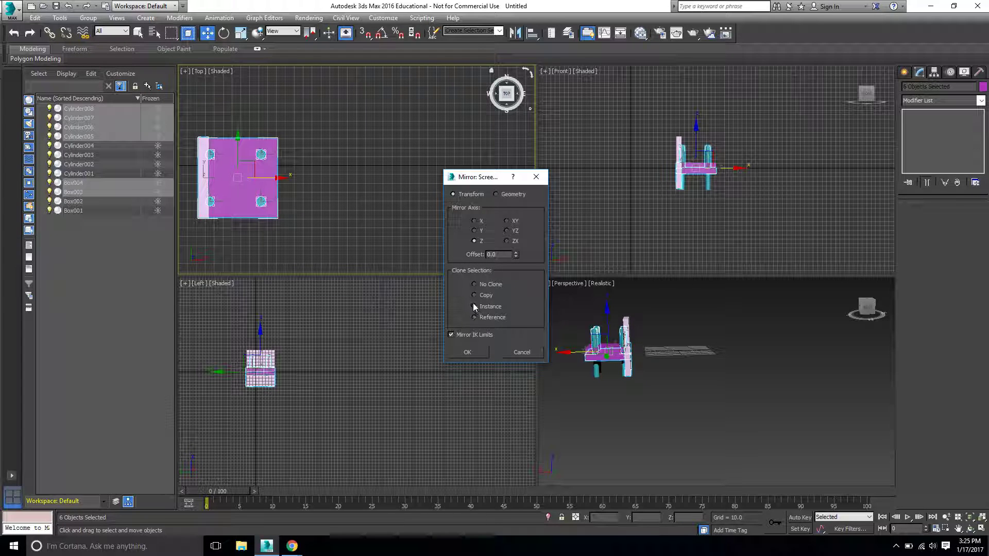
pyautogui.click(473, 296)
# Set the mirror offset to 150 and create the upside-down copy above the chair.
pyautogui.click(501, 254)
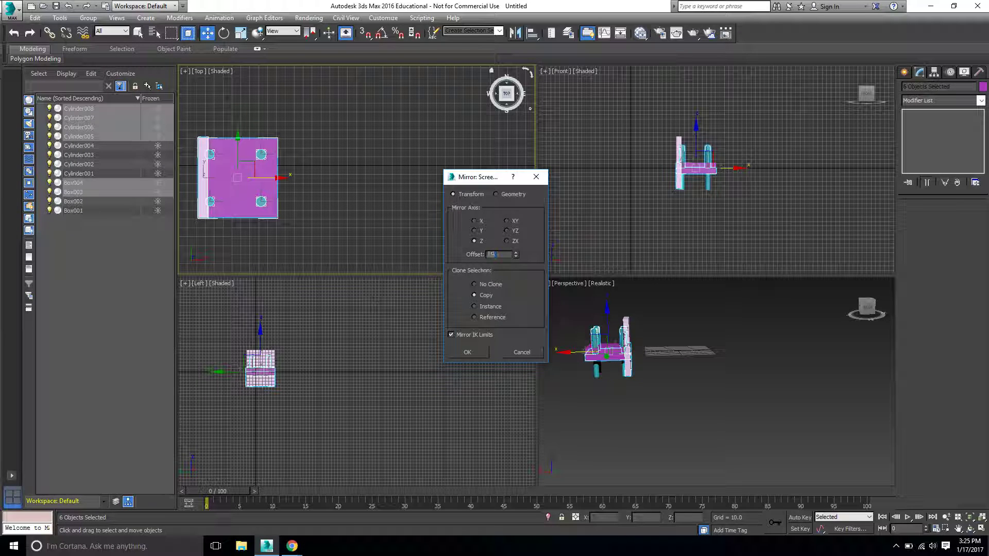
pyautogui.write('15')
pyautogui.click(477, 348)
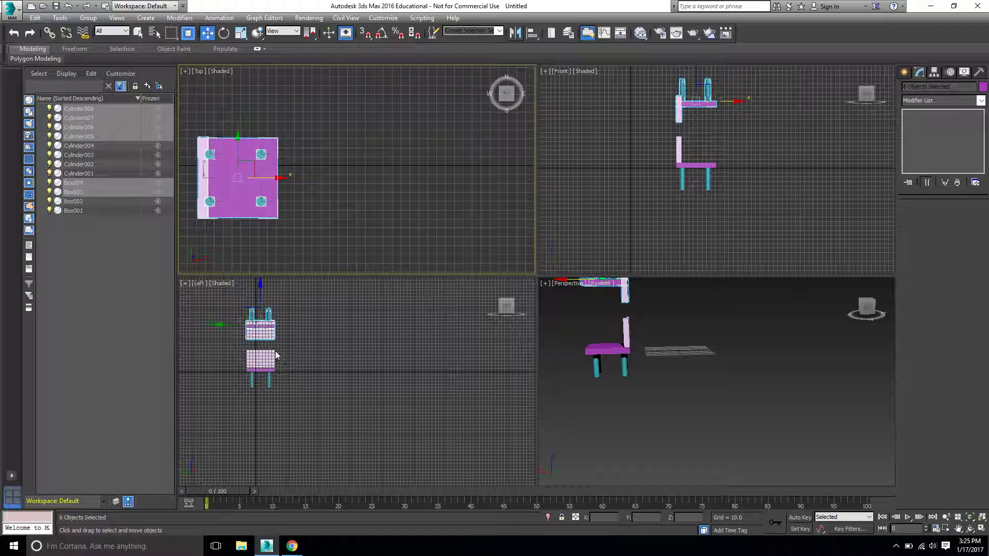
# Select the original upright chair in the Left view and mirror it along Z as a copy with an offset of -150.
pyautogui.click(314, 345)
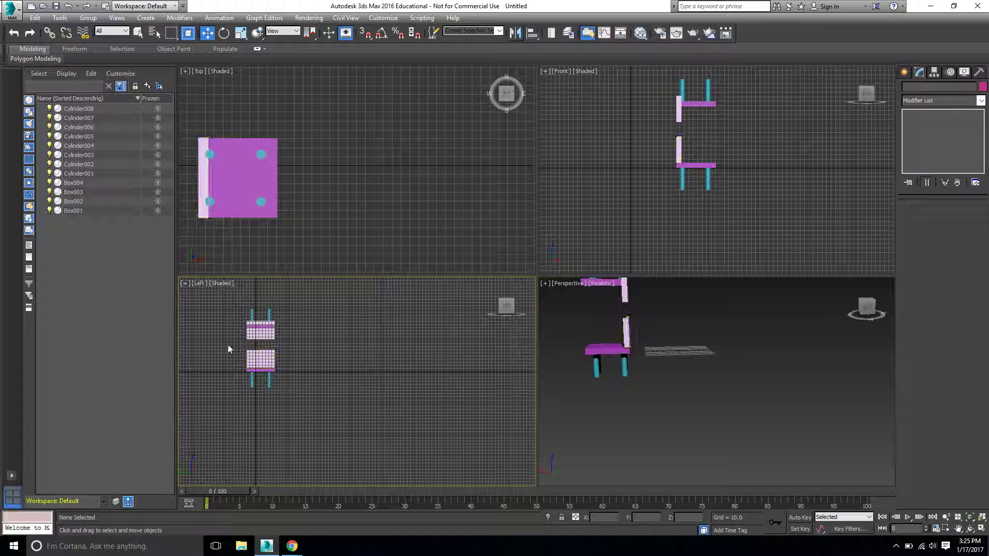
pyautogui.moveTo(228, 344); pyautogui.dragTo(292, 393)
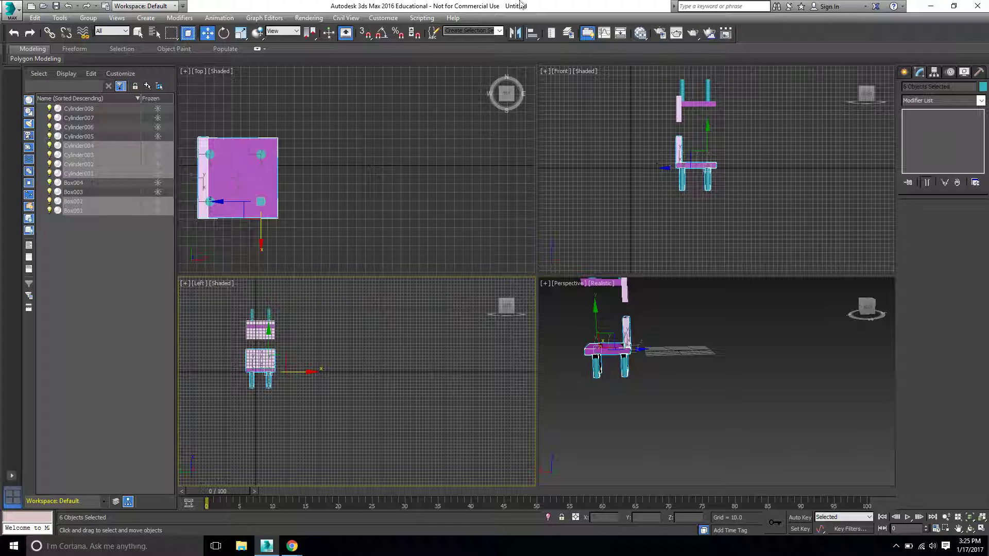
pyautogui.click(515, 33)
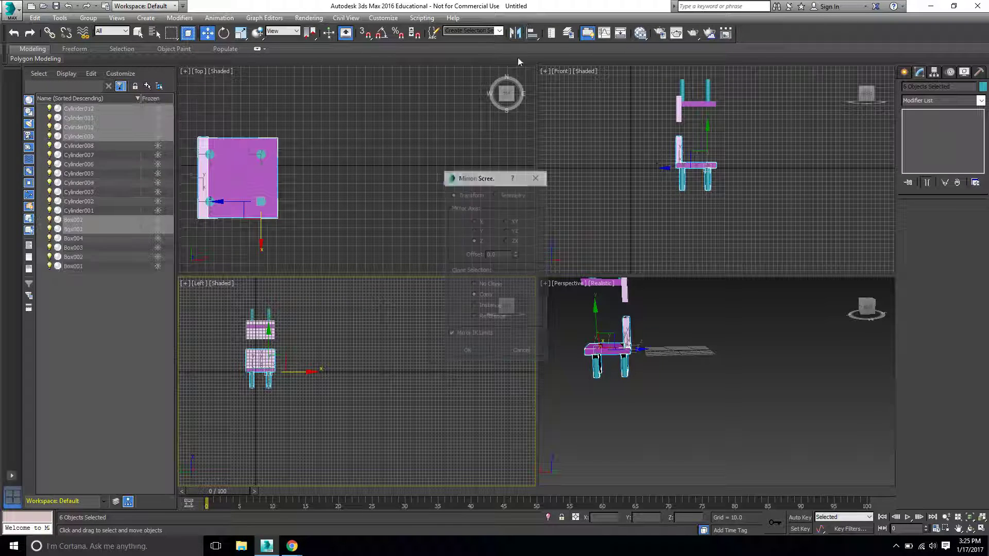
pyautogui.doubleClick(490, 255)
pyautogui.write('-150')
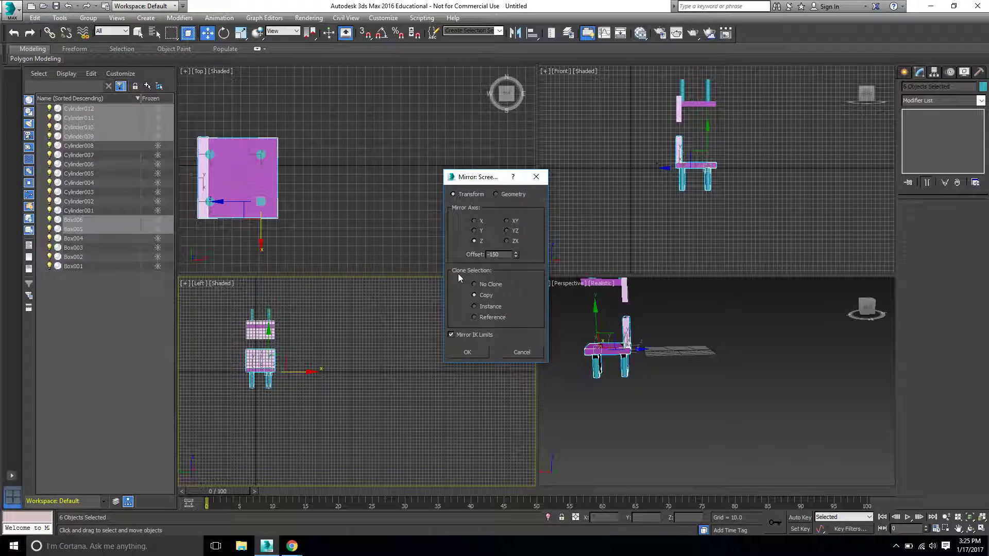
pyautogui.click(468, 351)
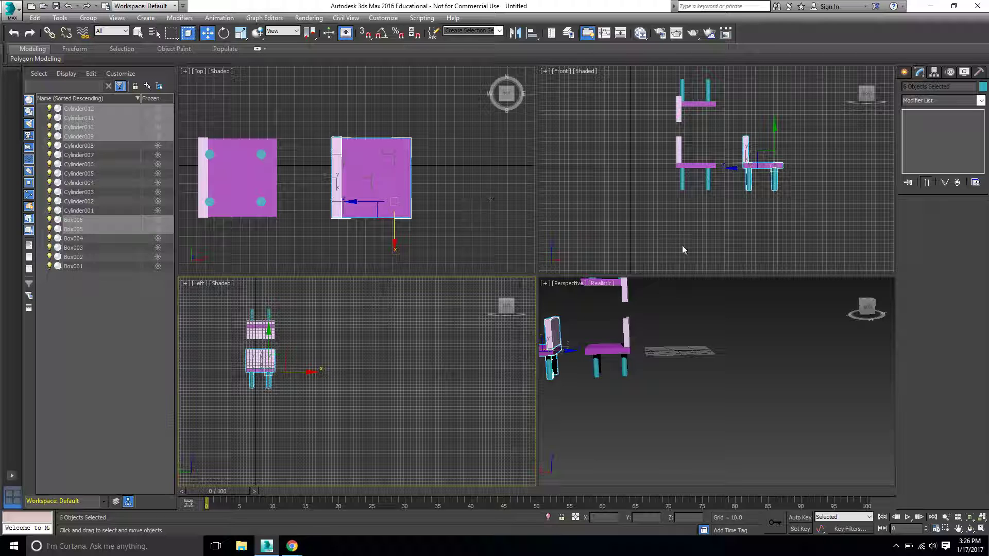
# Select the original chair in the Perspective view and mirror it along Y as a copy with an offset of 150.
pyautogui.click(578, 325)
pyautogui.moveTo(575, 320); pyautogui.dragTo(647, 386)
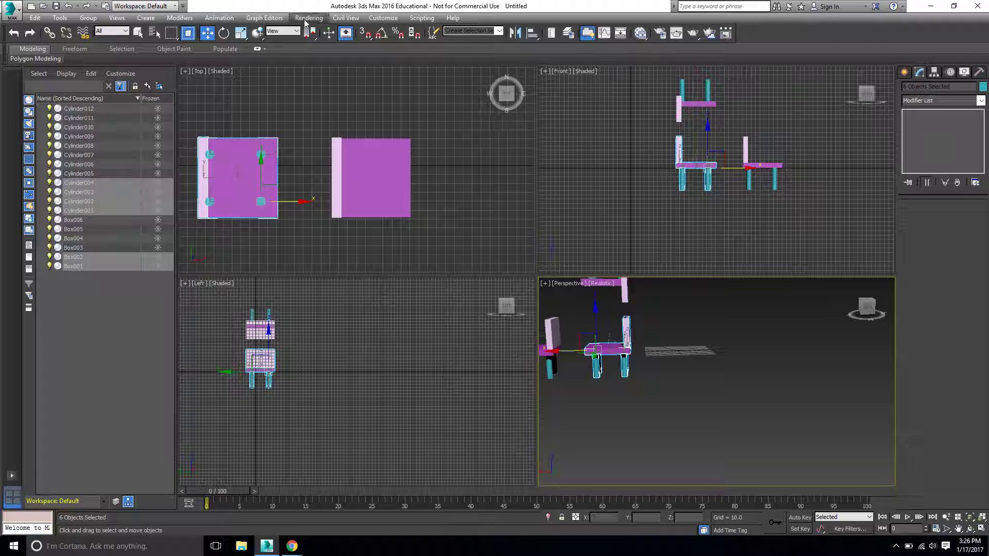
pyautogui.click(515, 33)
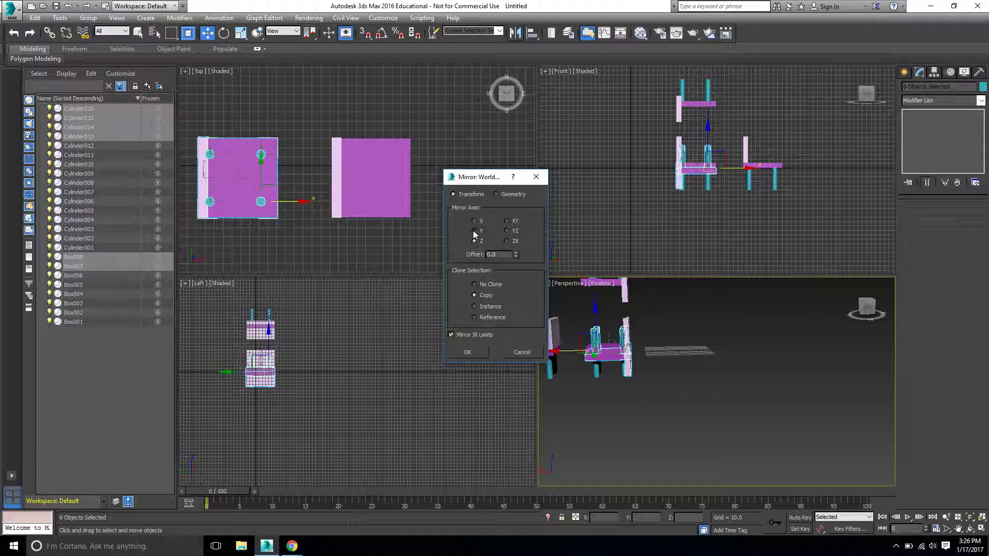
pyautogui.click(474, 230)
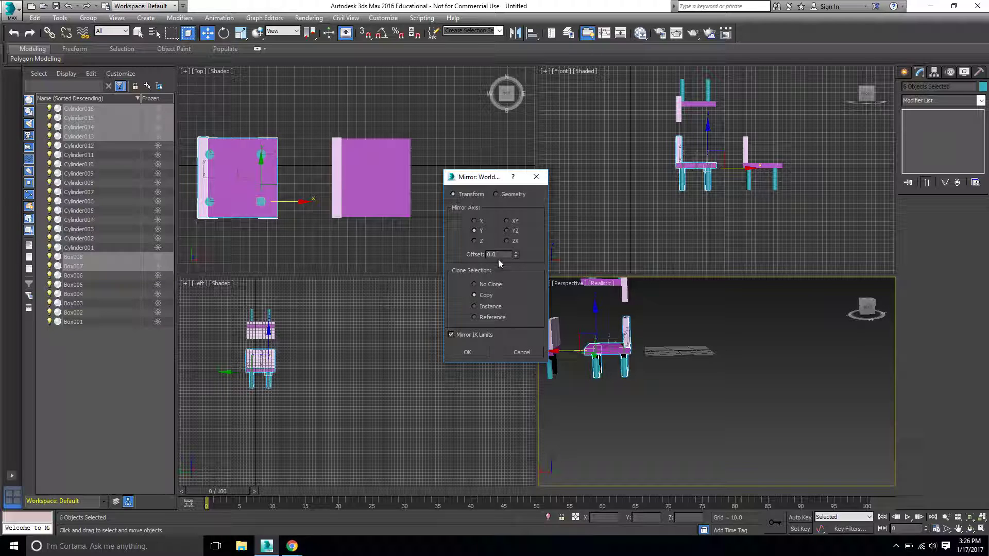
pyautogui.moveTo(497, 255); pyautogui.dragTo(461, 256)
pyautogui.press('Return')
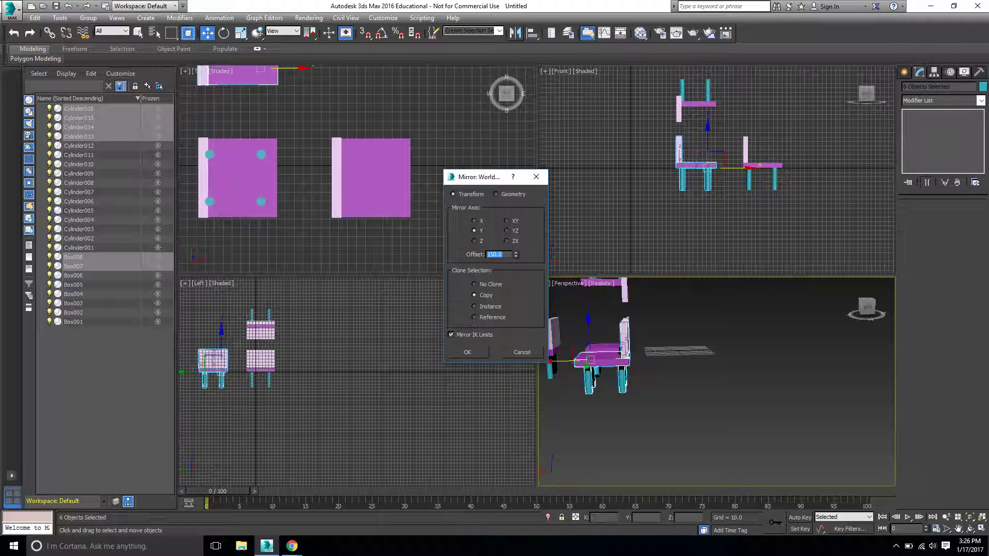
pyautogui.click(466, 353)
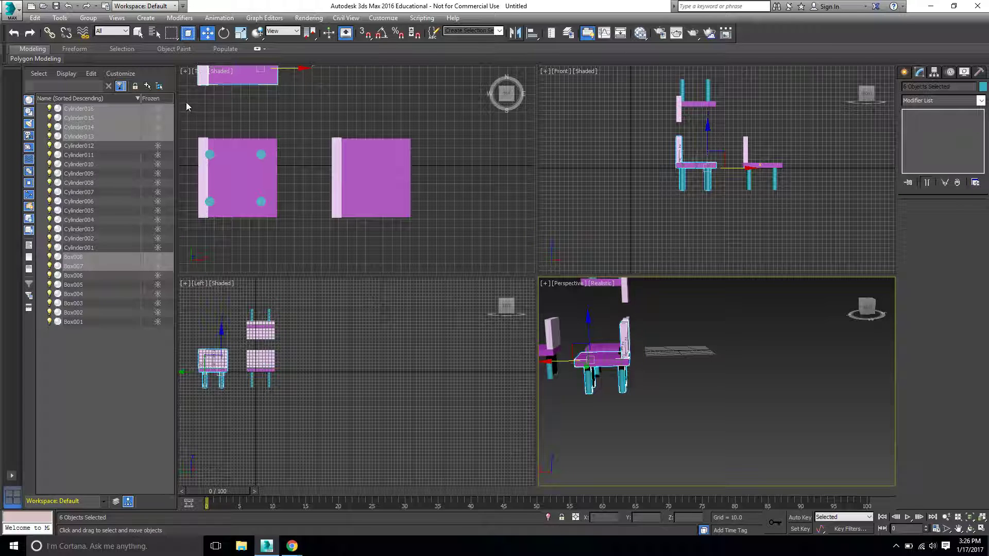
# Select the second chair along X in the Top view and mirror it along Y as a copy with an offset of -150.
pyautogui.moveTo(186, 102); pyautogui.dragTo(301, 248)
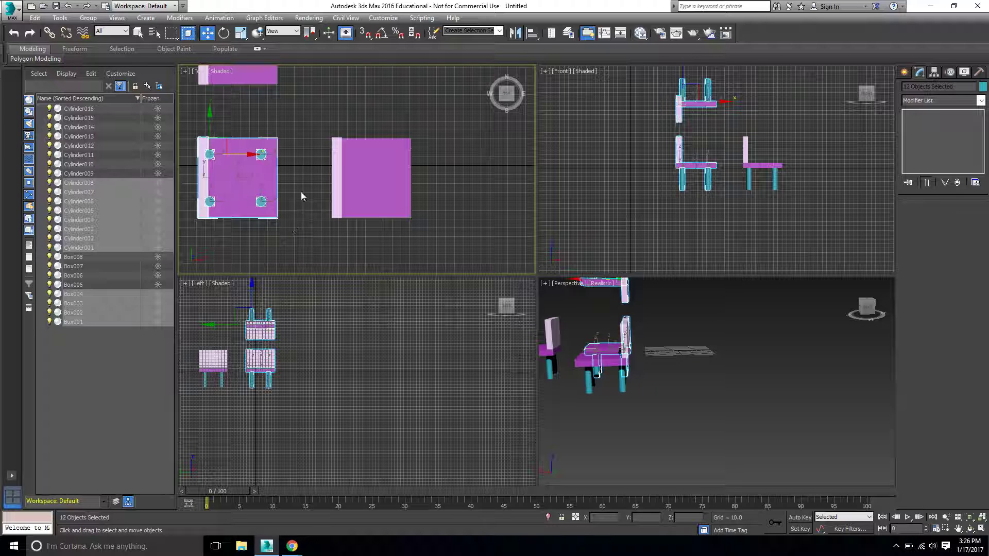
pyautogui.moveTo(317, 126); pyautogui.dragTo(425, 249)
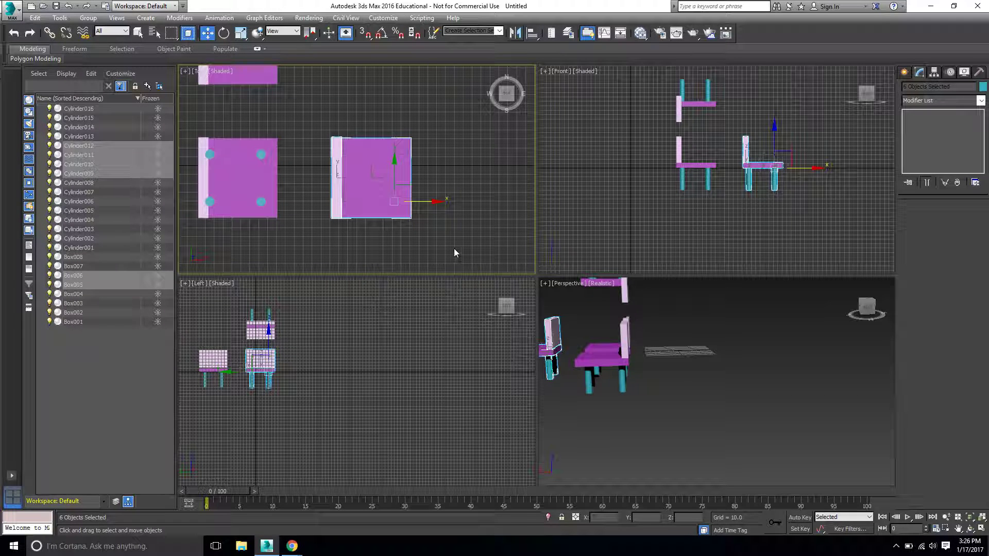
pyautogui.click(515, 32)
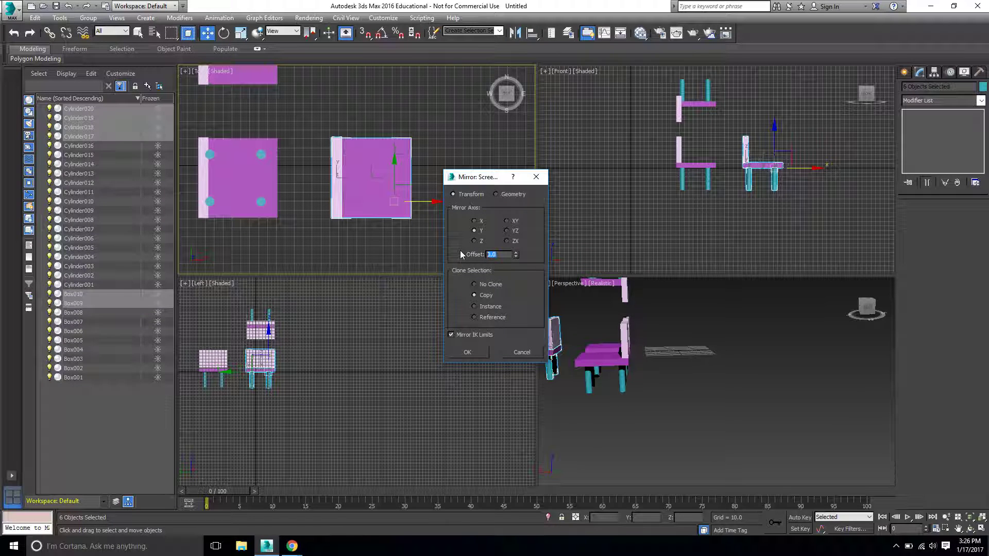
pyautogui.write('-150')
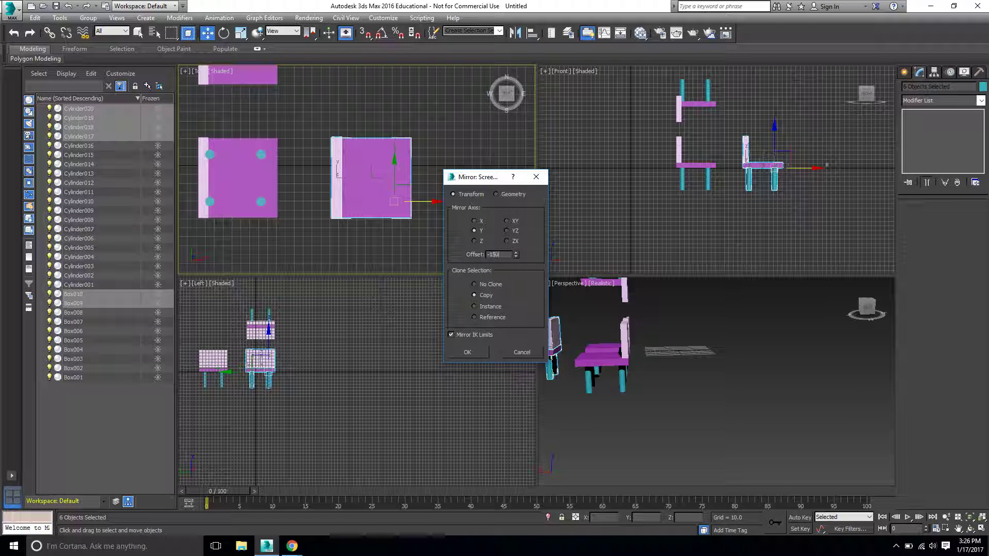
pyautogui.click(468, 352)
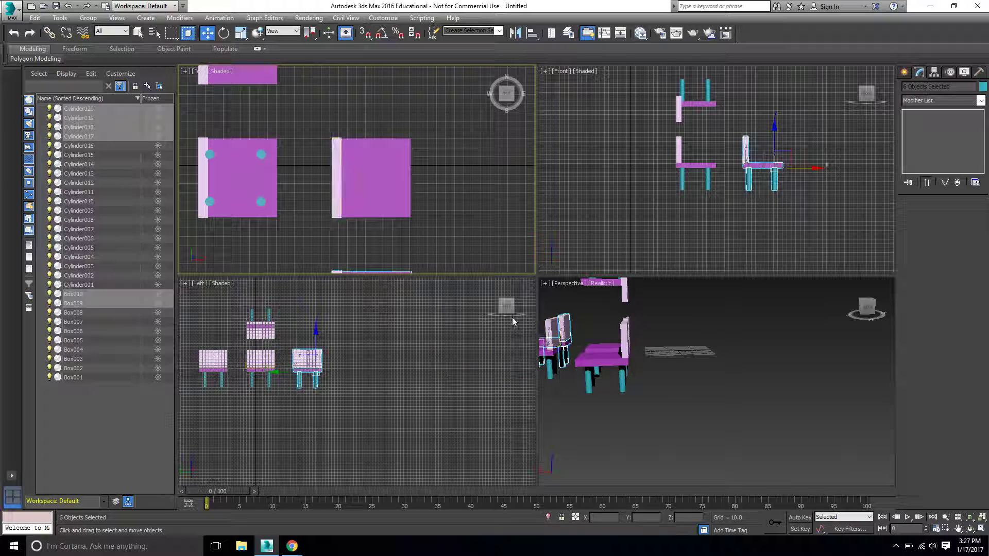
# Flip the second chair along X upside down by mirroring it along Z with No Clone and zero offset.
pyautogui.moveTo(507, 311)
pyautogui.mouseDown()
pyautogui.moveTo(481, 343)
pyautogui.moveTo(505, 296)
pyautogui.moveTo(506, 306)
pyautogui.mouseUp()
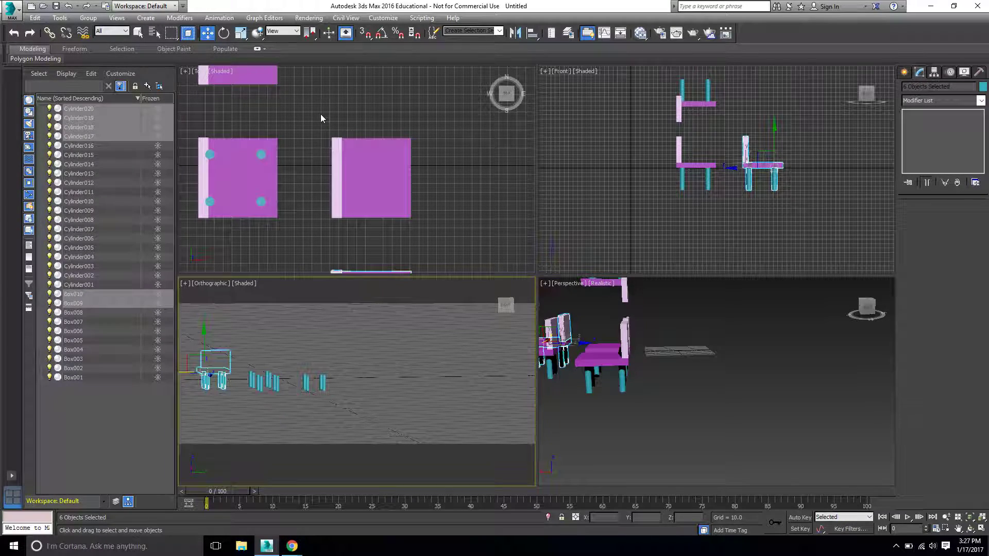
pyautogui.moveTo(321, 113); pyautogui.dragTo(349, 223)
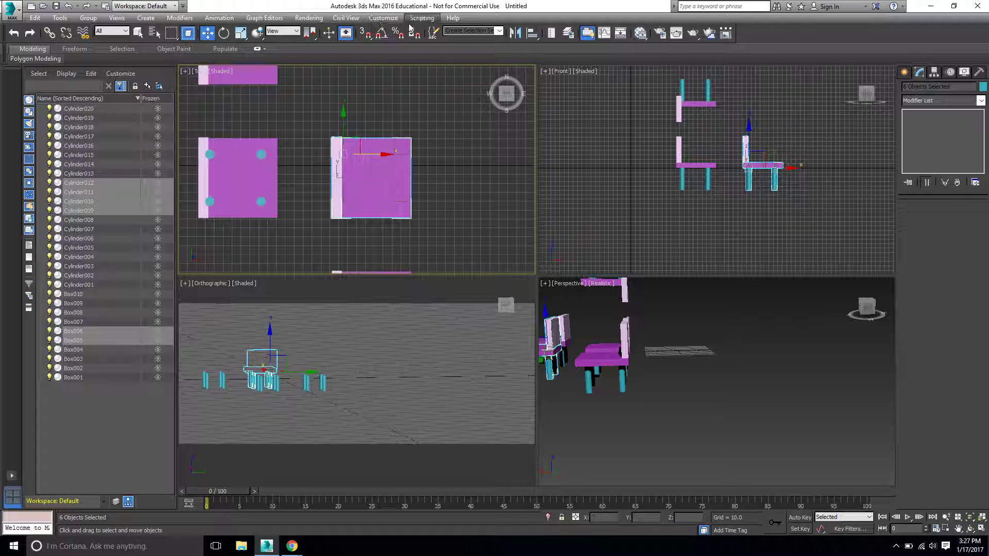
pyautogui.click(515, 33)
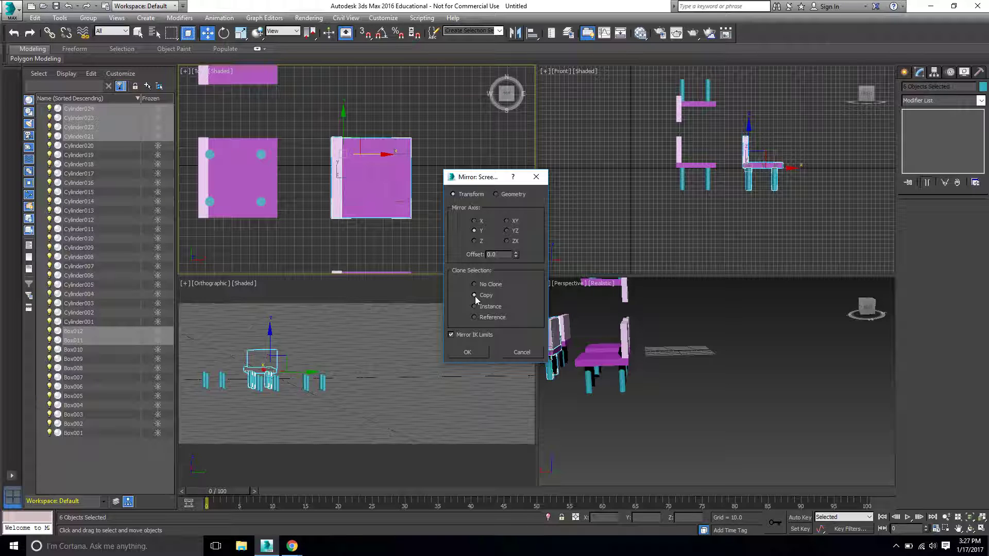
pyautogui.click(473, 240)
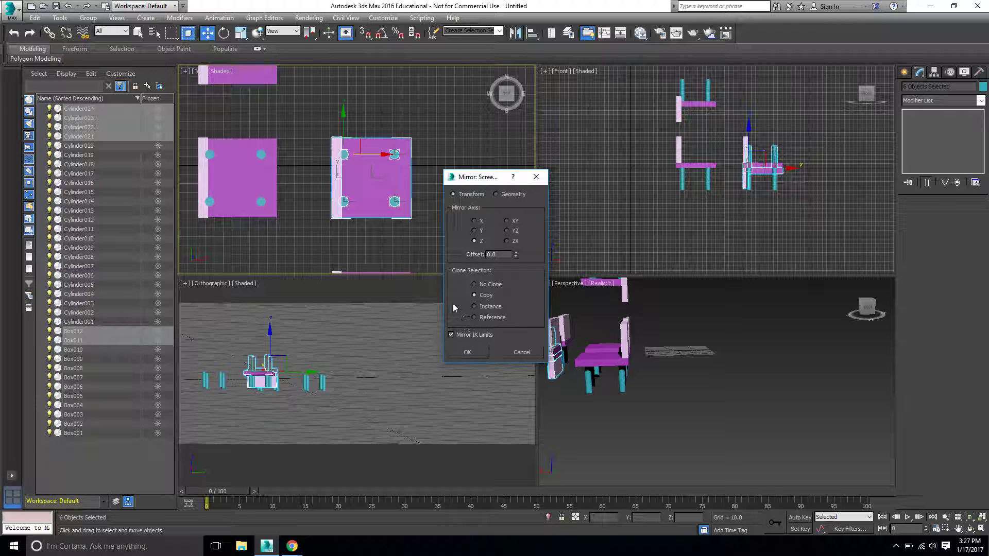
pyautogui.click(474, 284)
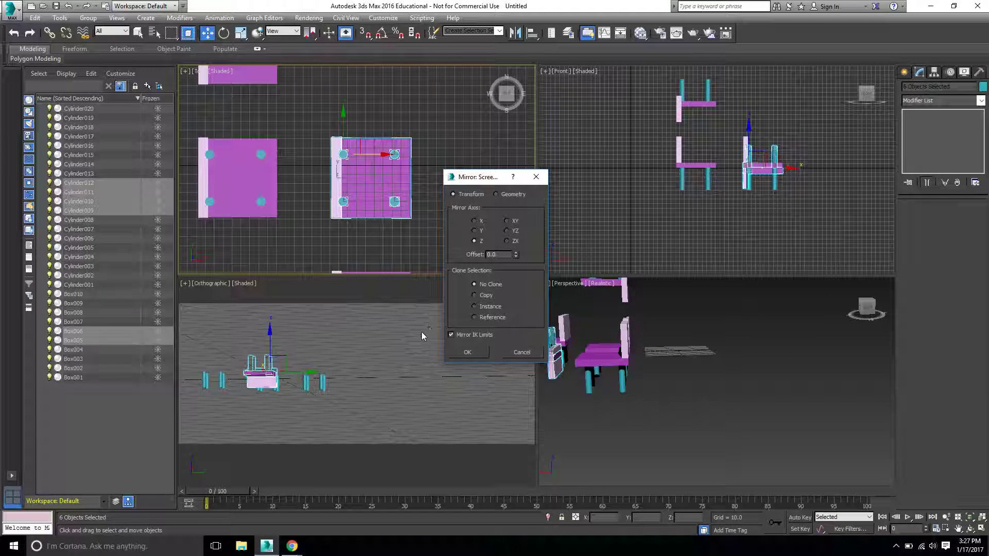
pyautogui.click(467, 352)
pyautogui.moveTo(858, 326); pyautogui.dragTo(704, 365)
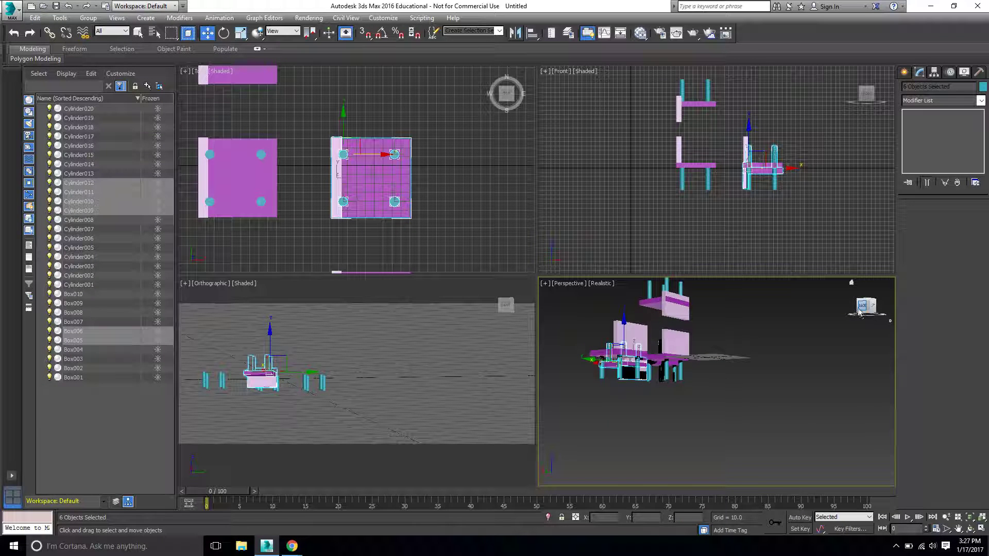